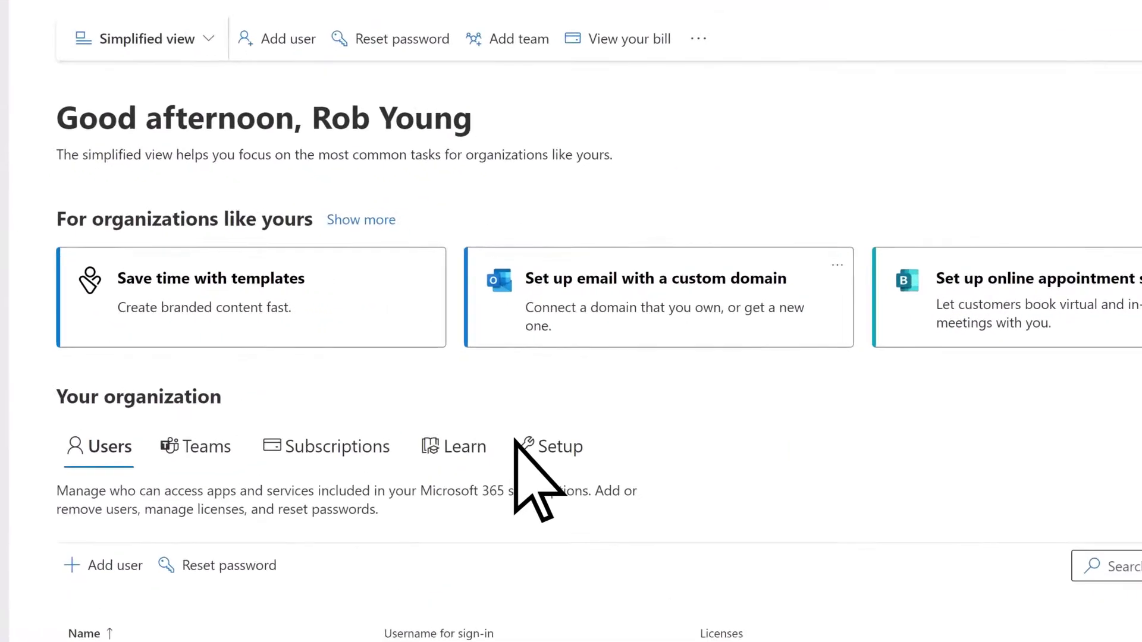
# - Show the Setup tab under Your organization to list the five basic setup actions
pyautogui.click(526, 450)
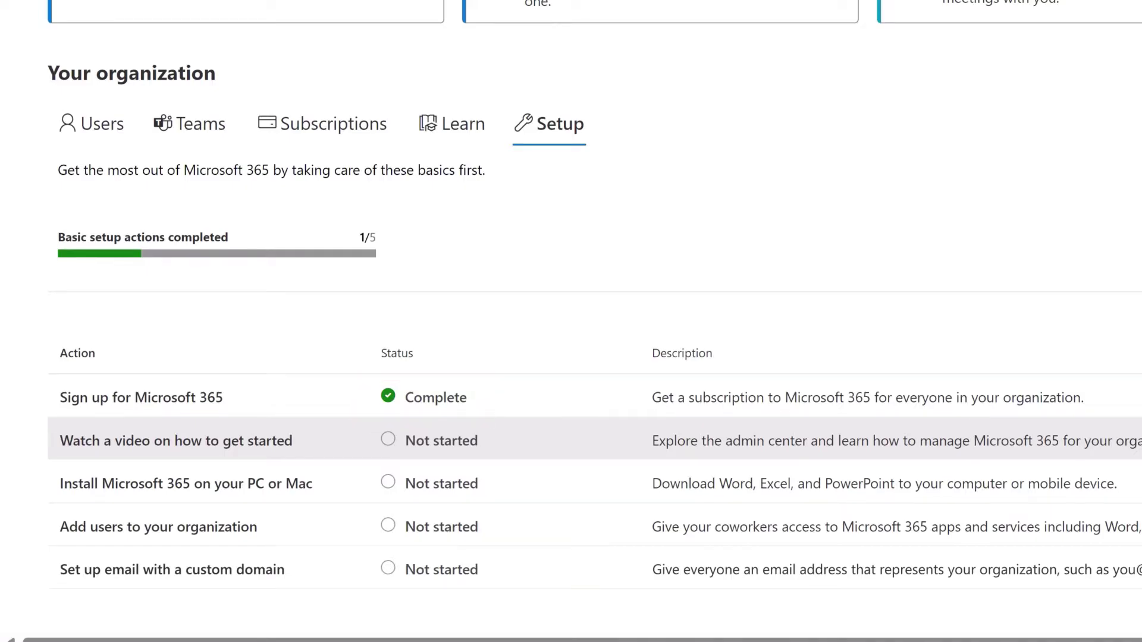
# - Play the 'Watch a video on how to get started' video, then close the player
pyautogui.click(492, 450)
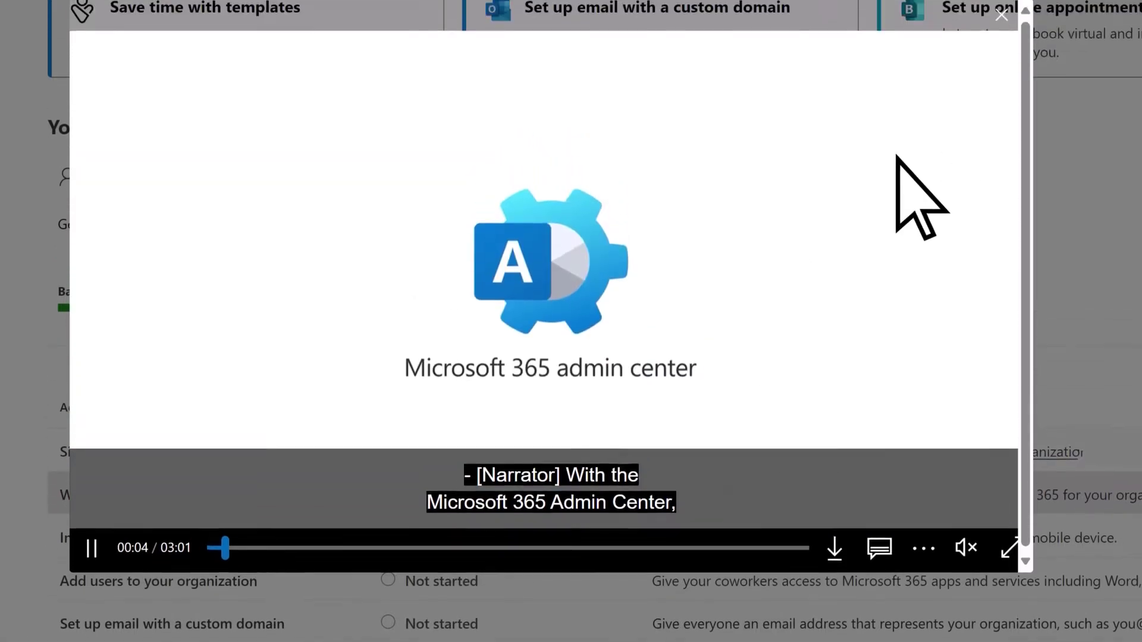
pyautogui.click(1002, 33)
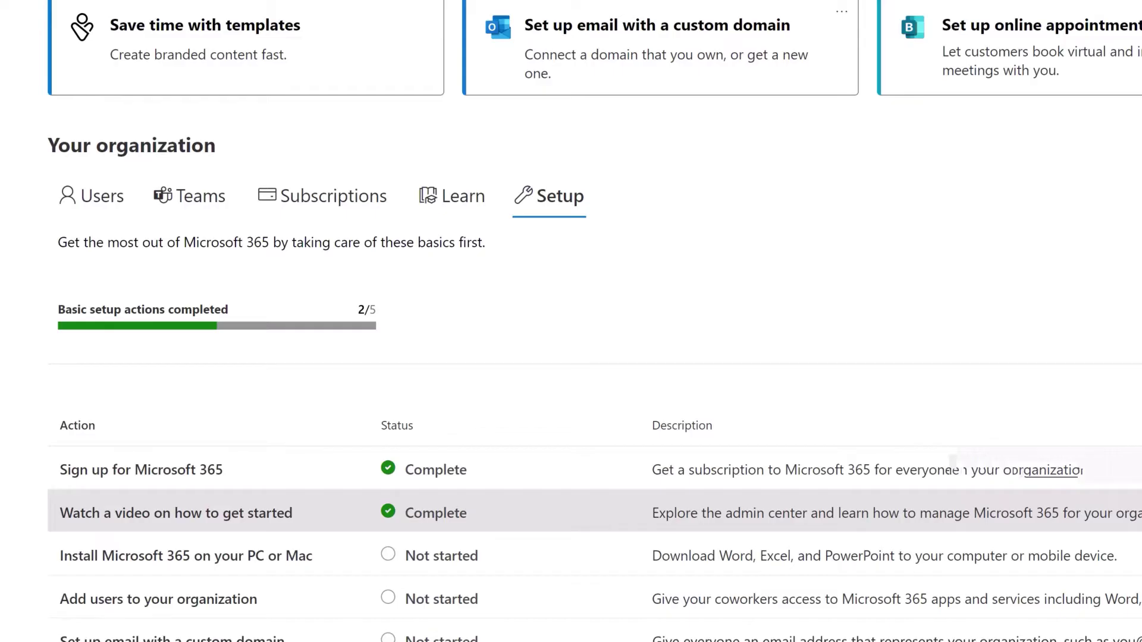
# - Install Microsoft 365 on this PC by running OfficeSetup.exe, then close both dialogs
pyautogui.click(501, 559)
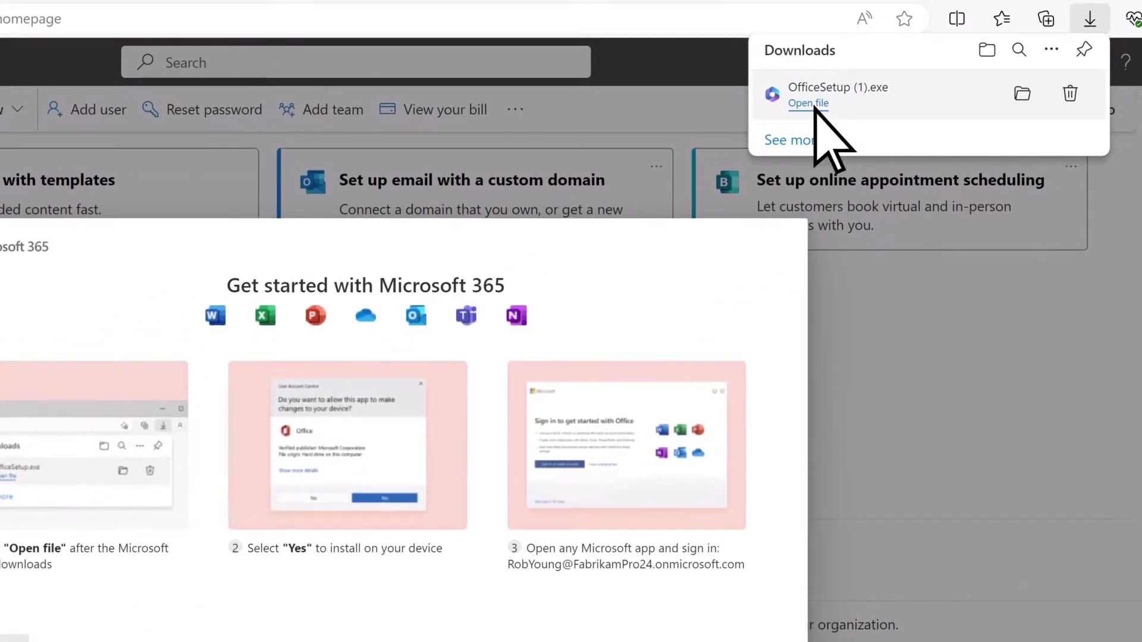
pyautogui.click(808, 103)
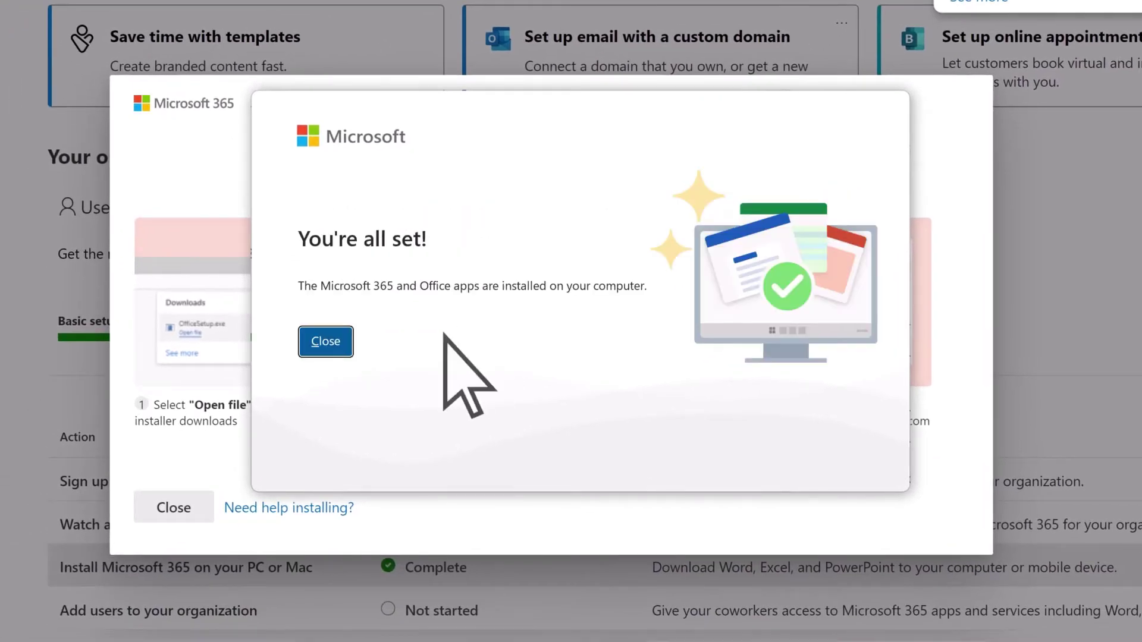
pyautogui.click(327, 351)
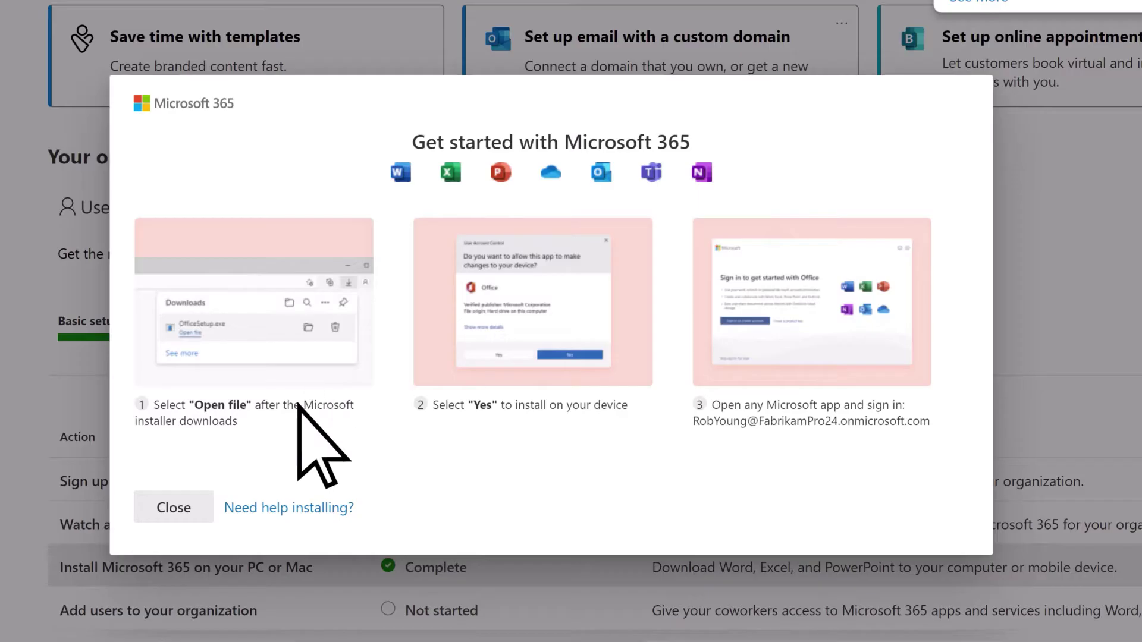
pyautogui.click(196, 508)
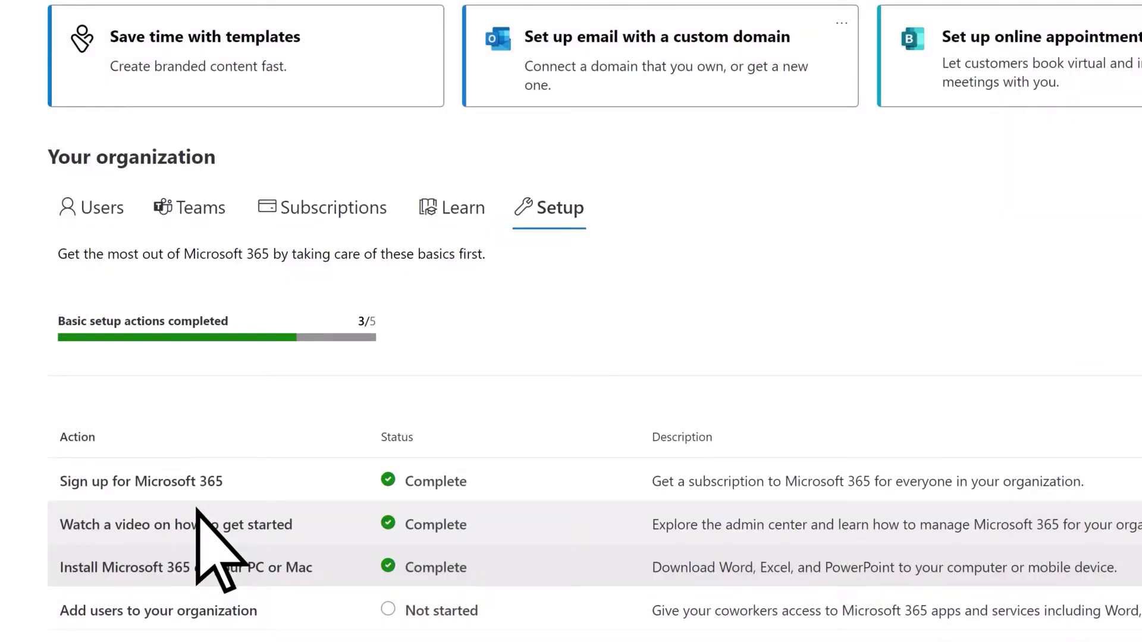
# - Add a user with first and last name, a second address for sign-in info, and close the confirmation
pyautogui.scroll(-2, 196, 510)
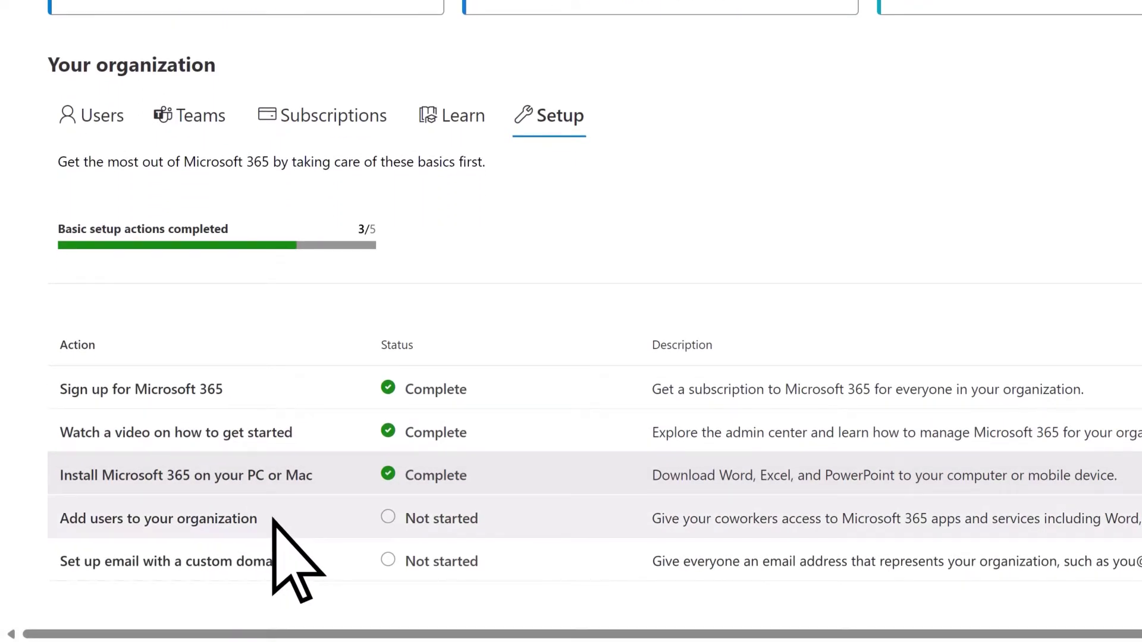
pyautogui.click(272, 517)
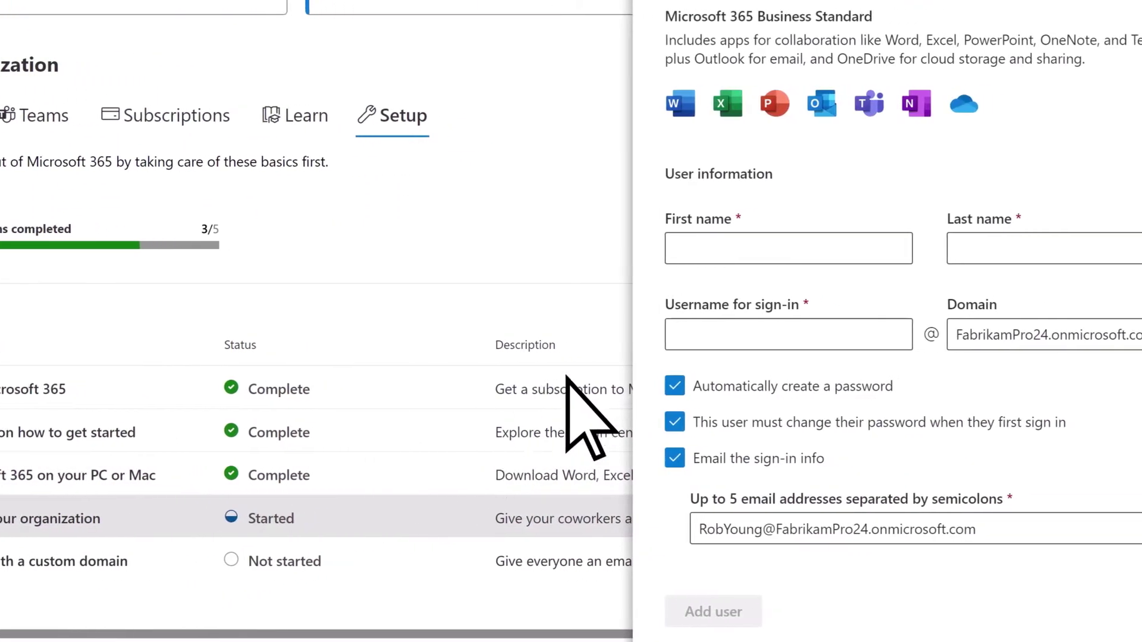
pyautogui.click(706, 253)
pyautogui.write('Alex')
pyautogui.press('Tab')
pyautogui.write('D')
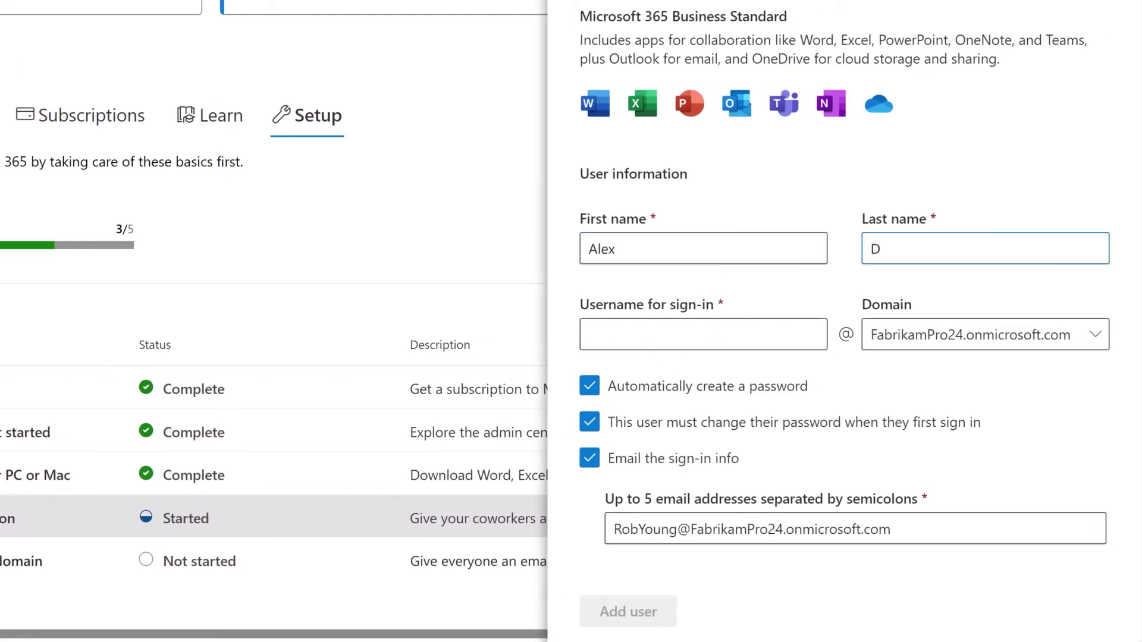
pyautogui.write('alexd')
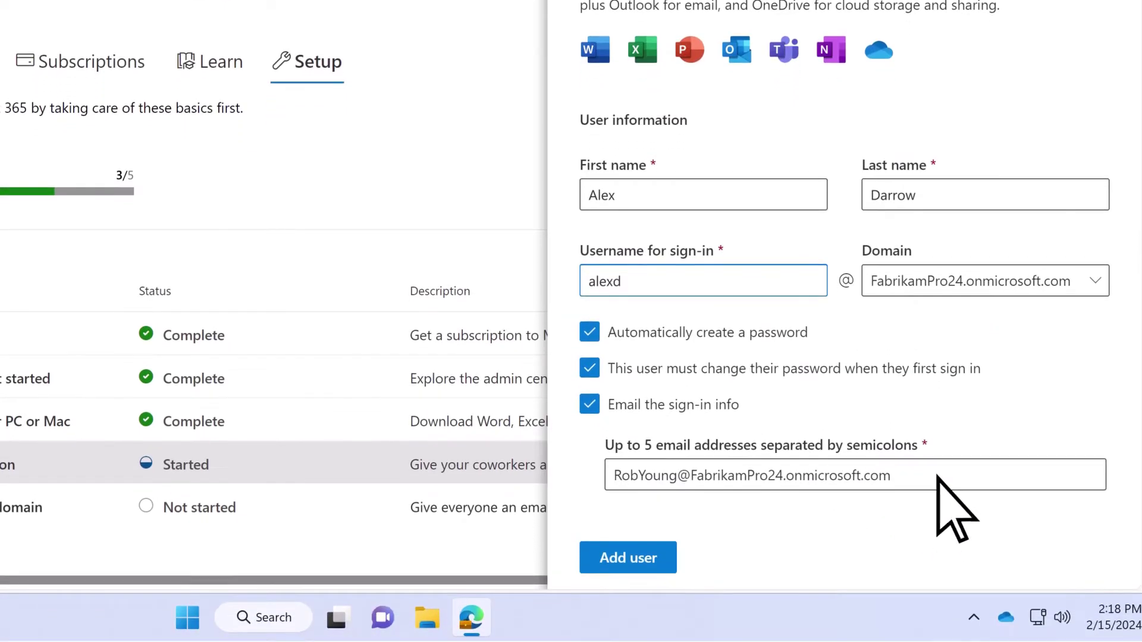
pyautogui.click(937, 530)
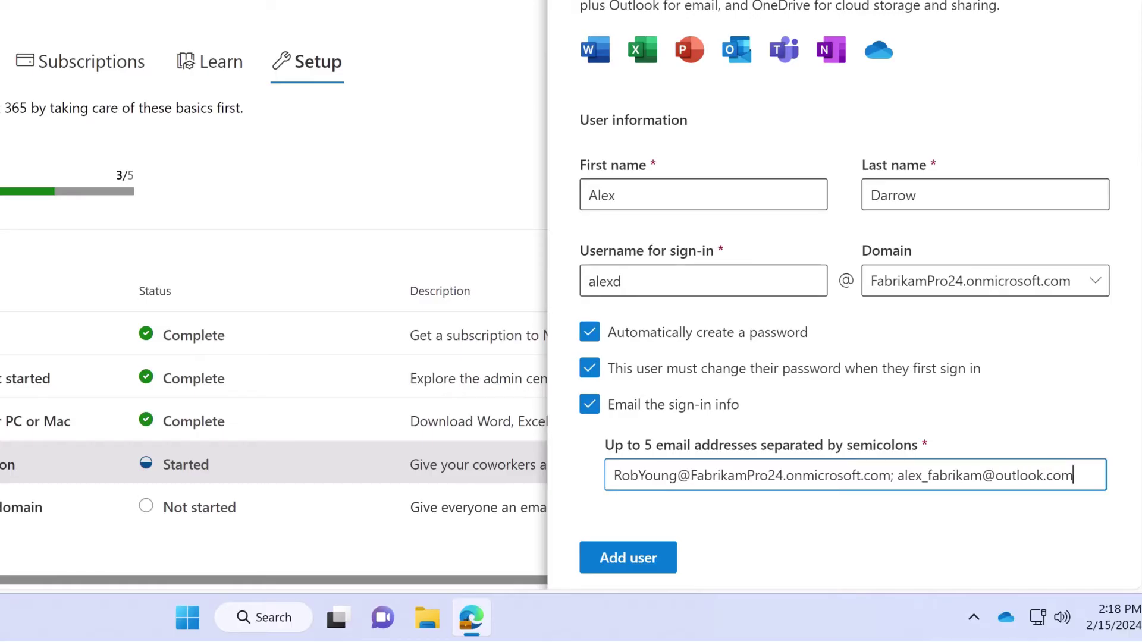
pyautogui.click(665, 557)
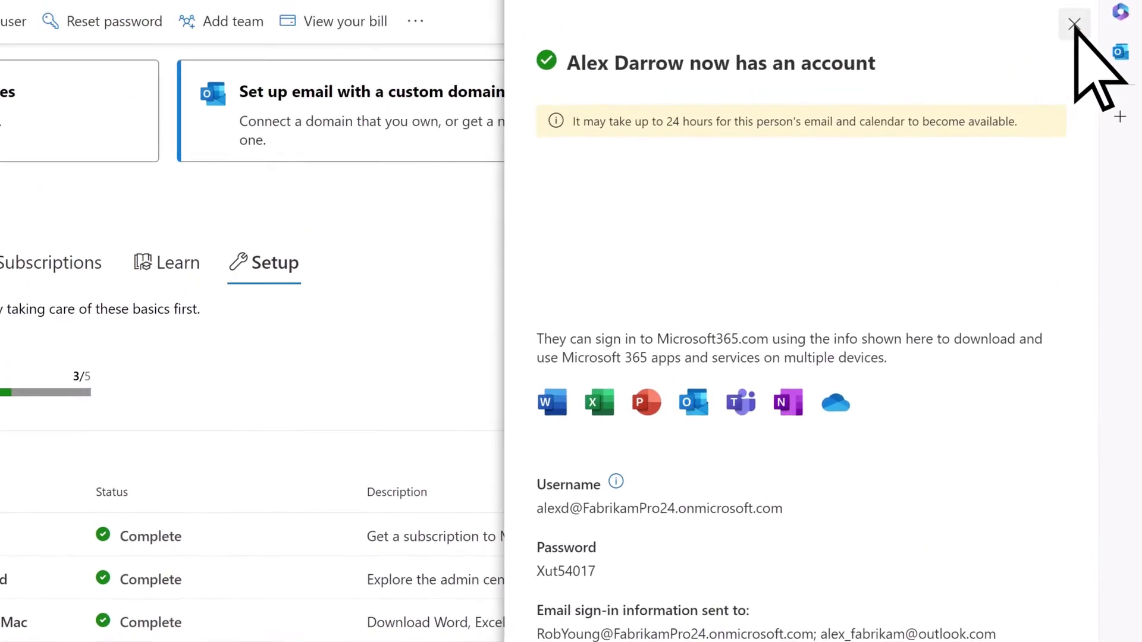
pyautogui.click(1074, 24)
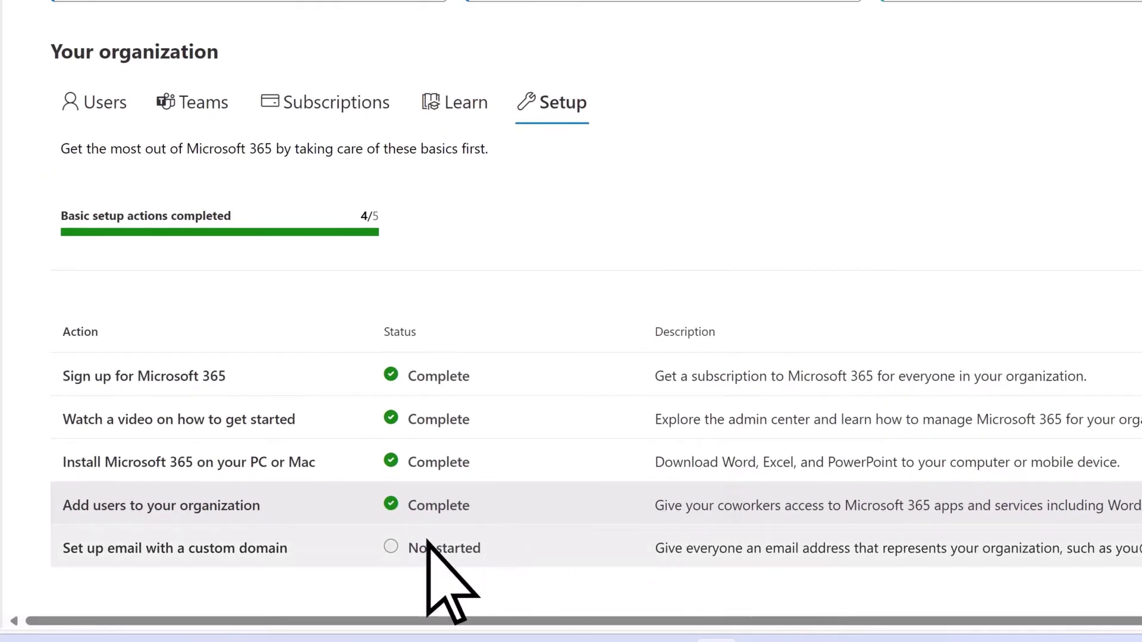
# - Start custom-domain email setup using 'Use a domain you already own' and continue past the overview
pyautogui.click(303, 549)
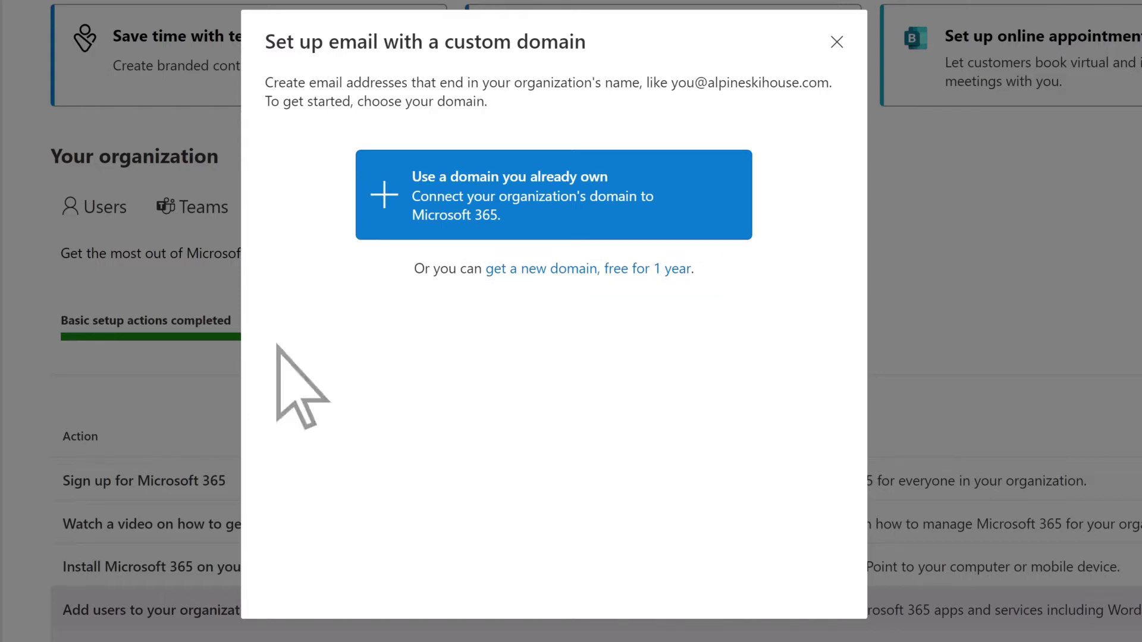
pyautogui.click(386, 199)
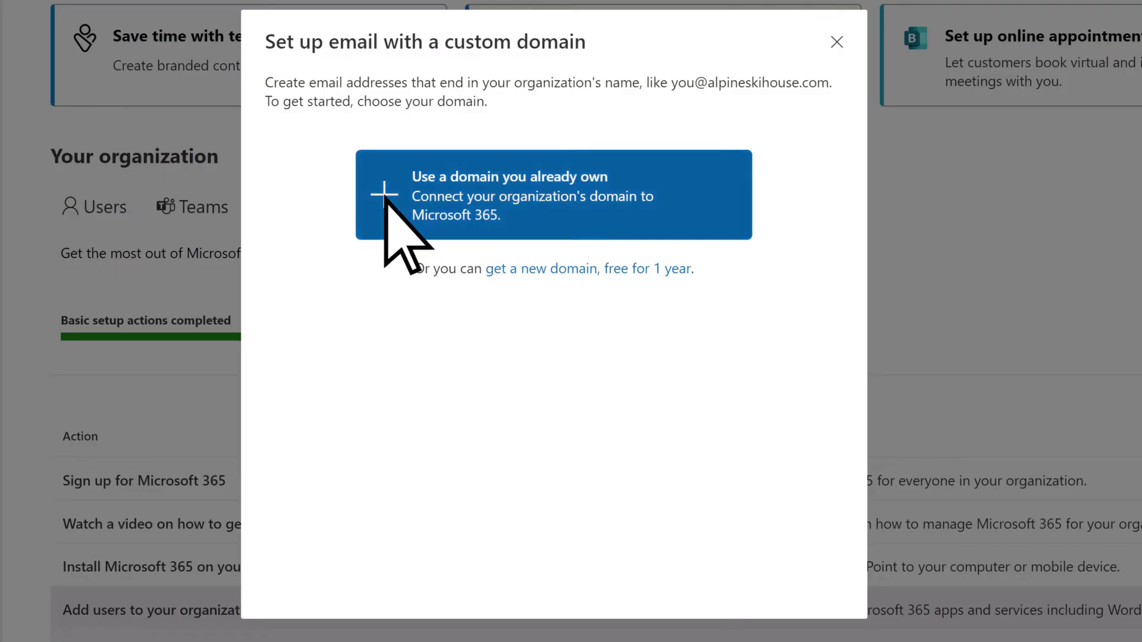
pyautogui.scroll(-2, 787, 346)
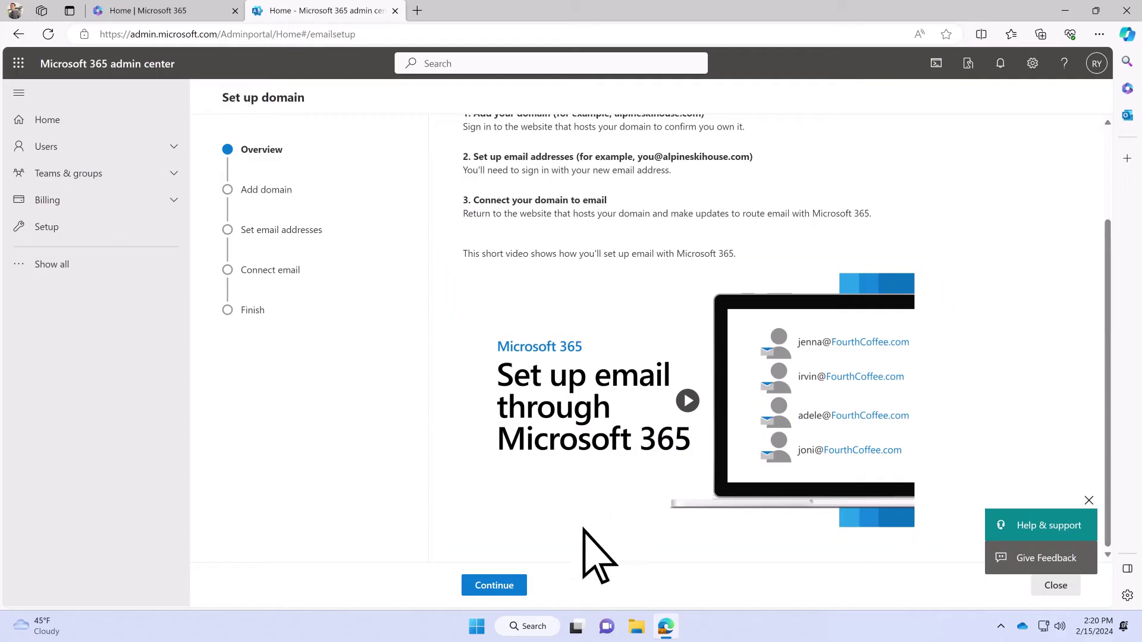
pyautogui.click(517, 586)
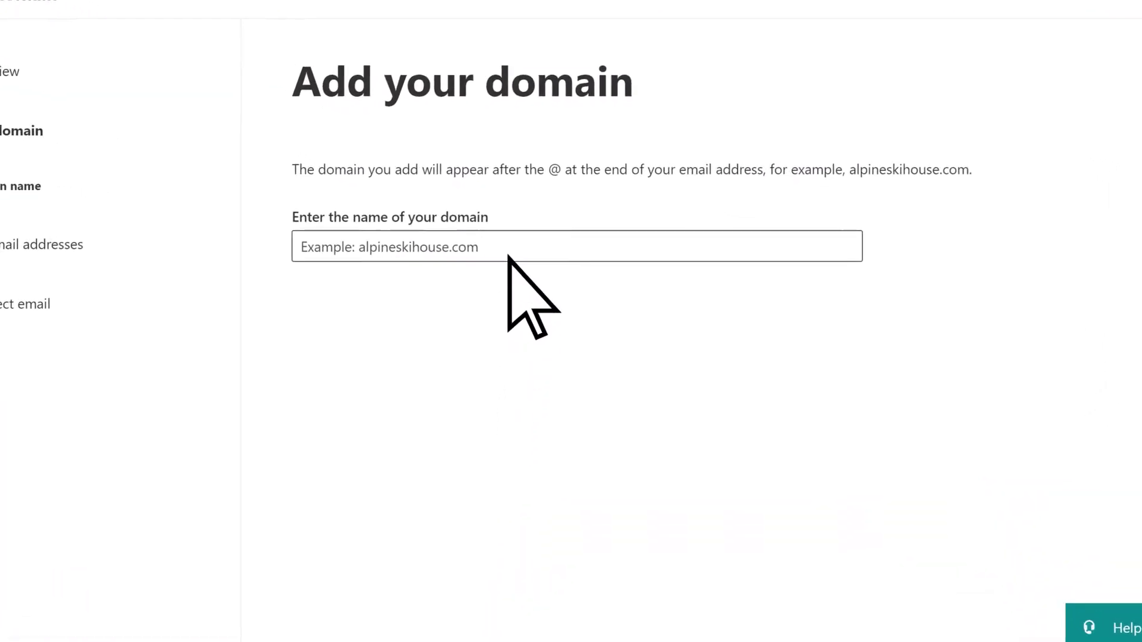
# - Enter fabrikampro.com as the domain to connect and continue
pyautogui.click(511, 247)
pyautogui.write('fabr')
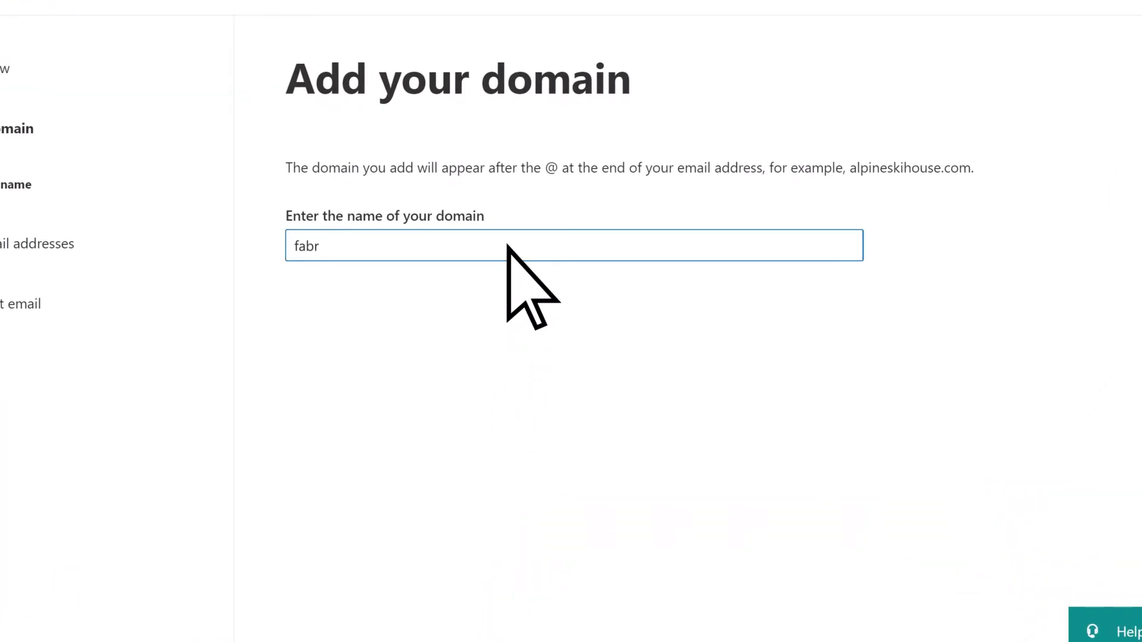
pyautogui.write('ikampro.com')
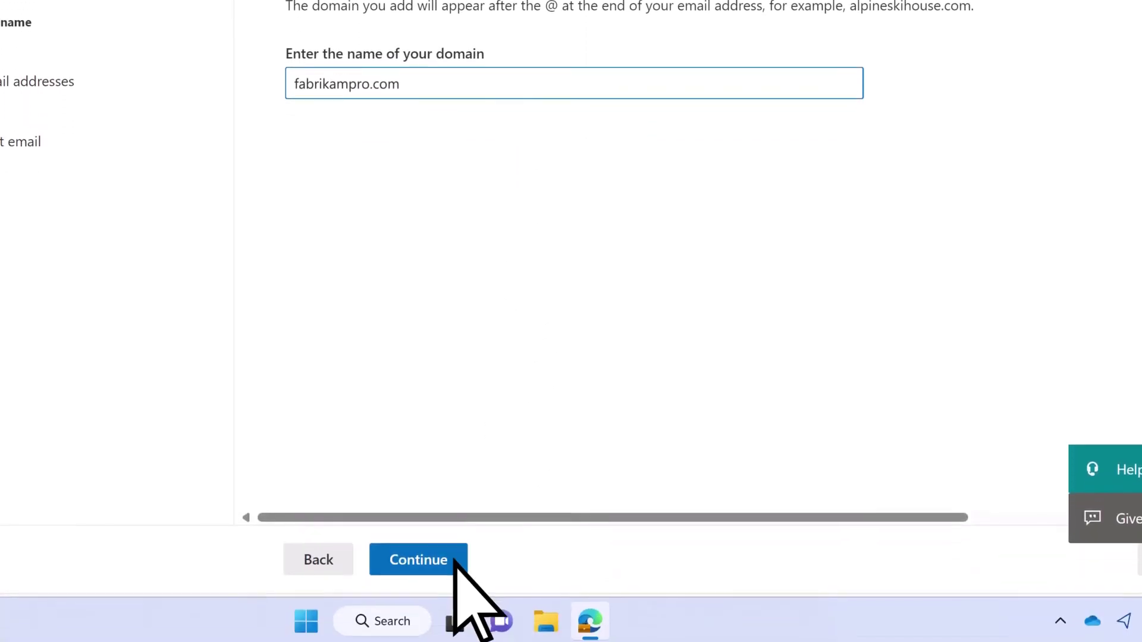
pyautogui.click(454, 560)
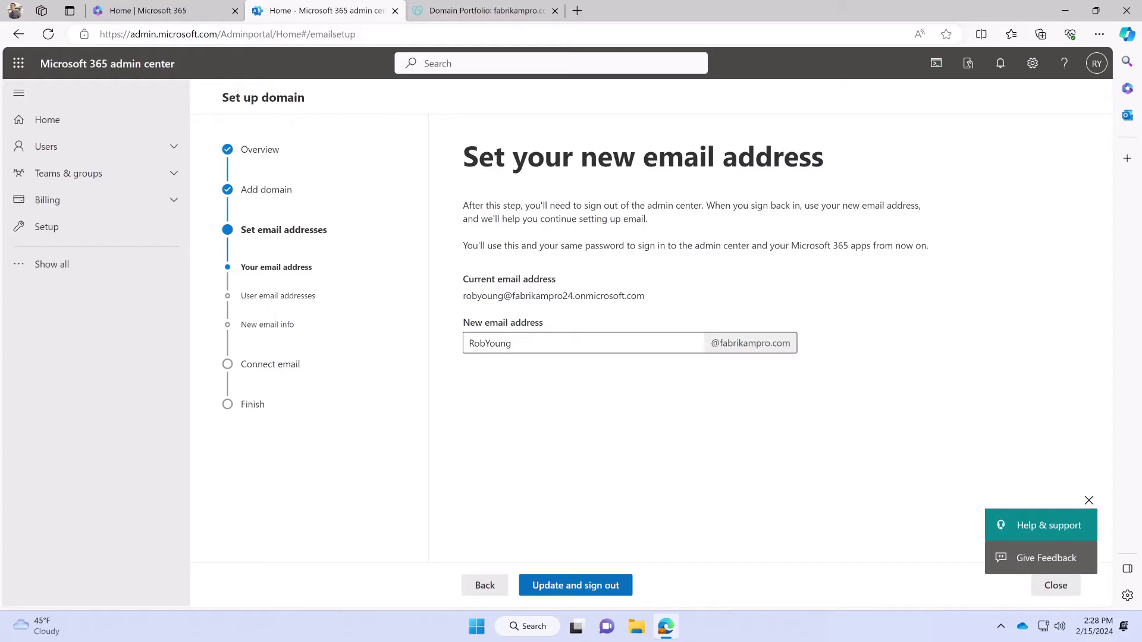
pyautogui.doubleClick(589, 344)
pyautogui.write('r')
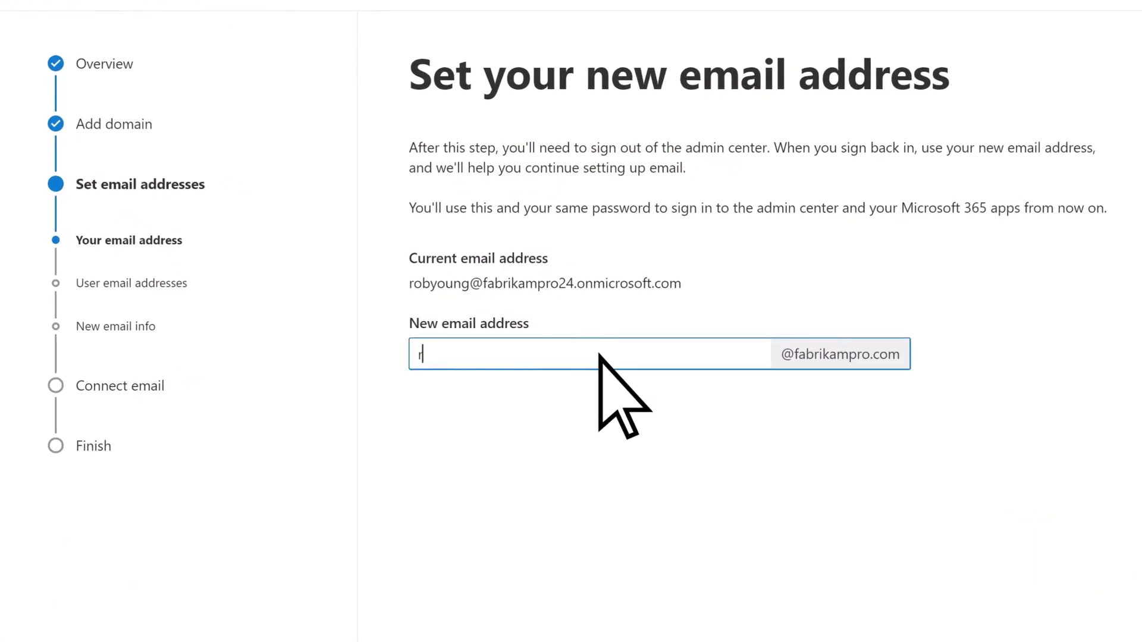
pyautogui.write('ob')
pyautogui.press('BackSpace')
pyautogui.press('BackSpace')
pyautogui.press('BackSpace')
pyautogui.write('Rob')
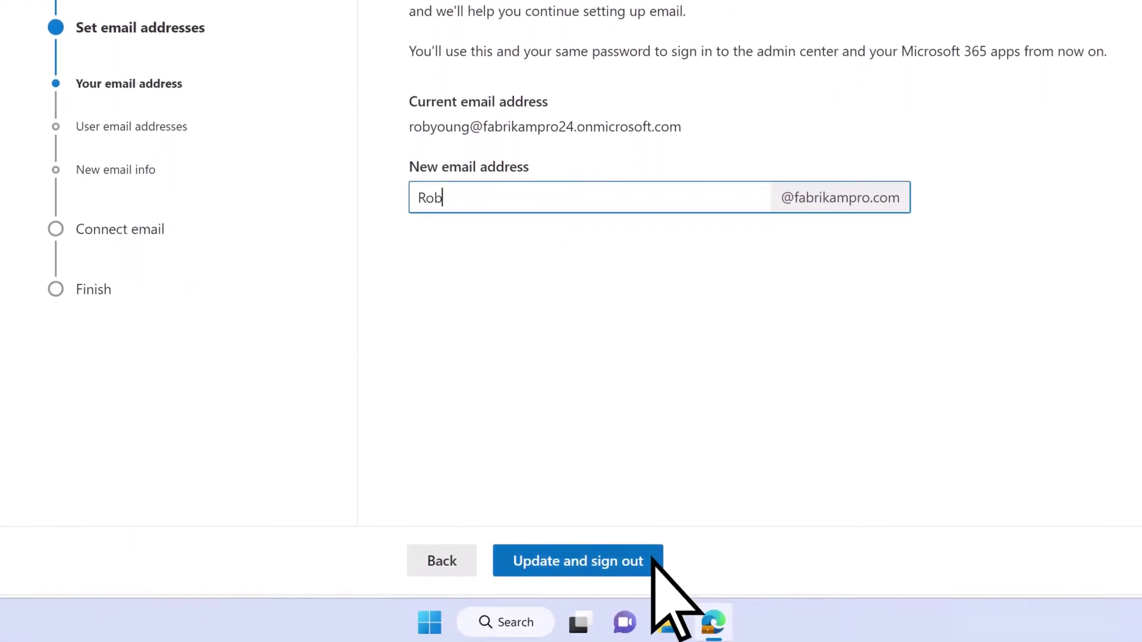
pyautogui.click(652, 559)
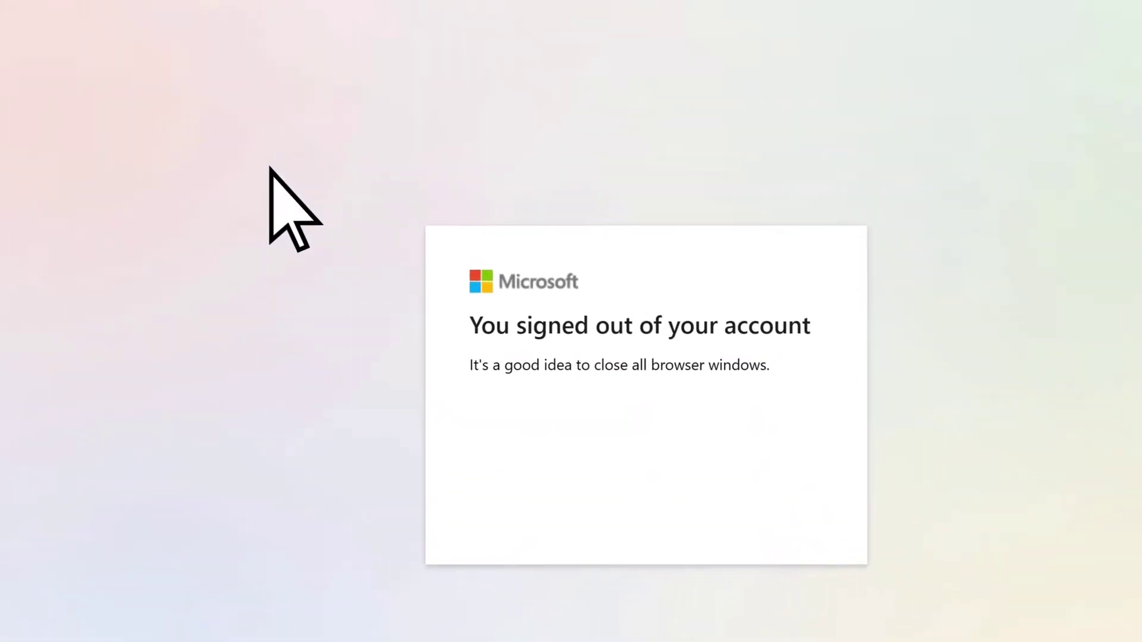
# - Go to admin.microsoft.com and sign in with the new fabrikampro.com account and its password
pyautogui.click(311, 52)
pyautogui.write('admin.microsoft')
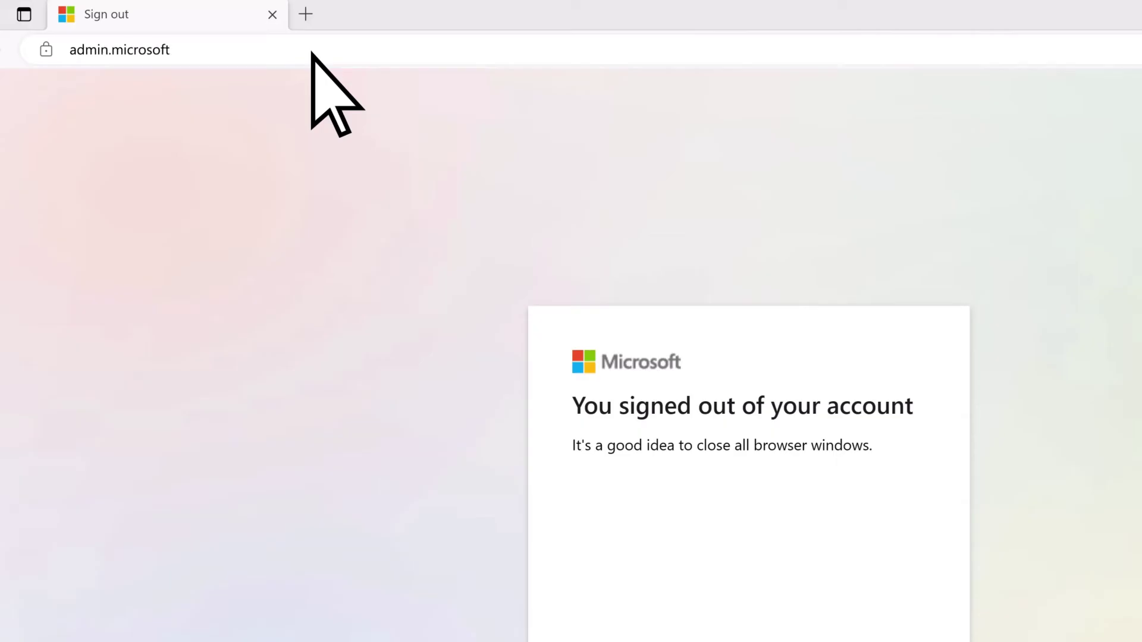
pyautogui.write('.com')
pyautogui.press('Return')
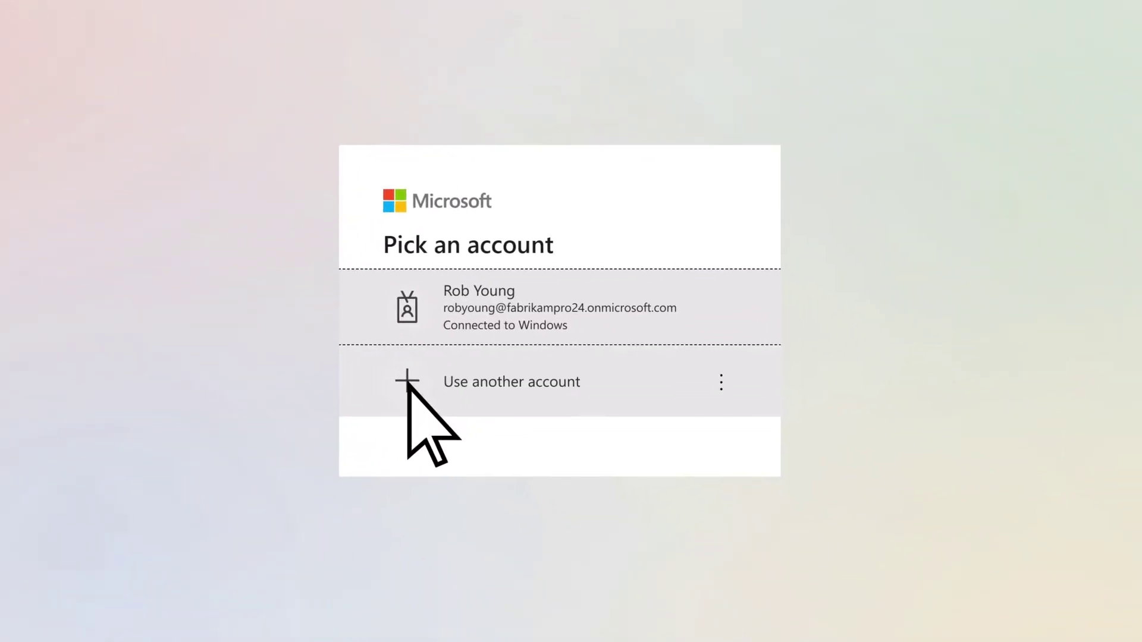
pyautogui.click(408, 384)
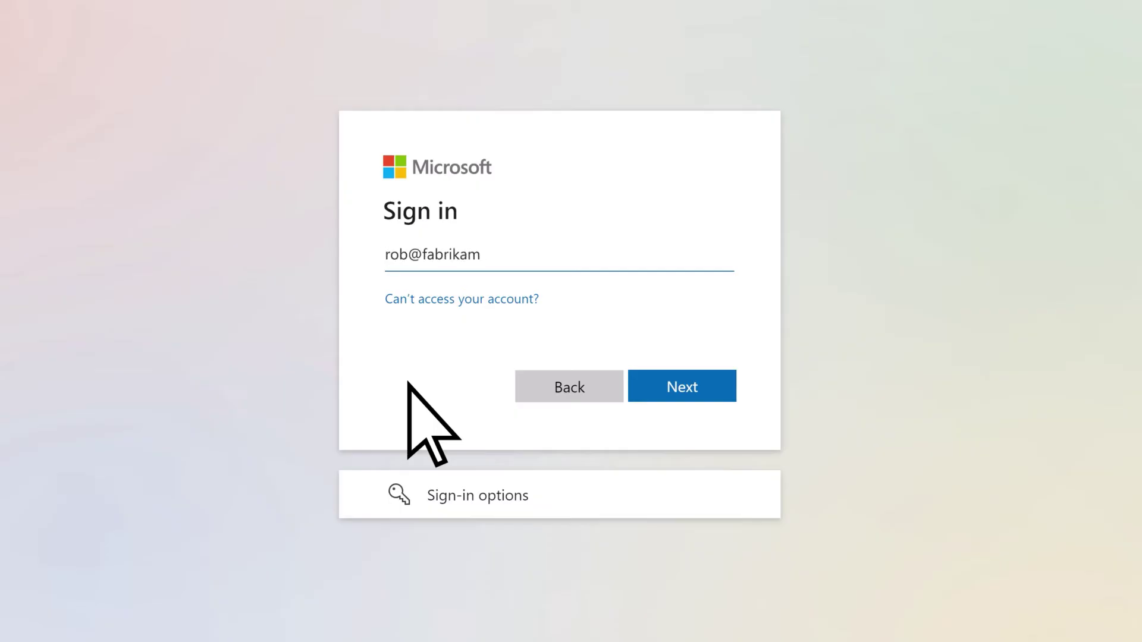
pyautogui.click(658, 384)
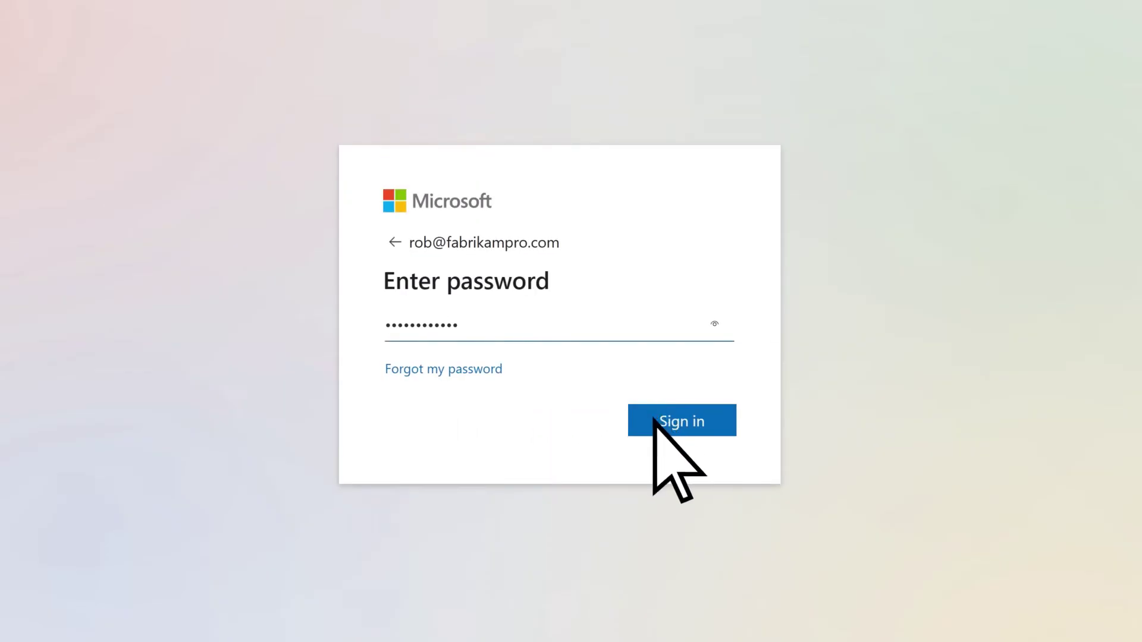
pyautogui.click(652, 428)
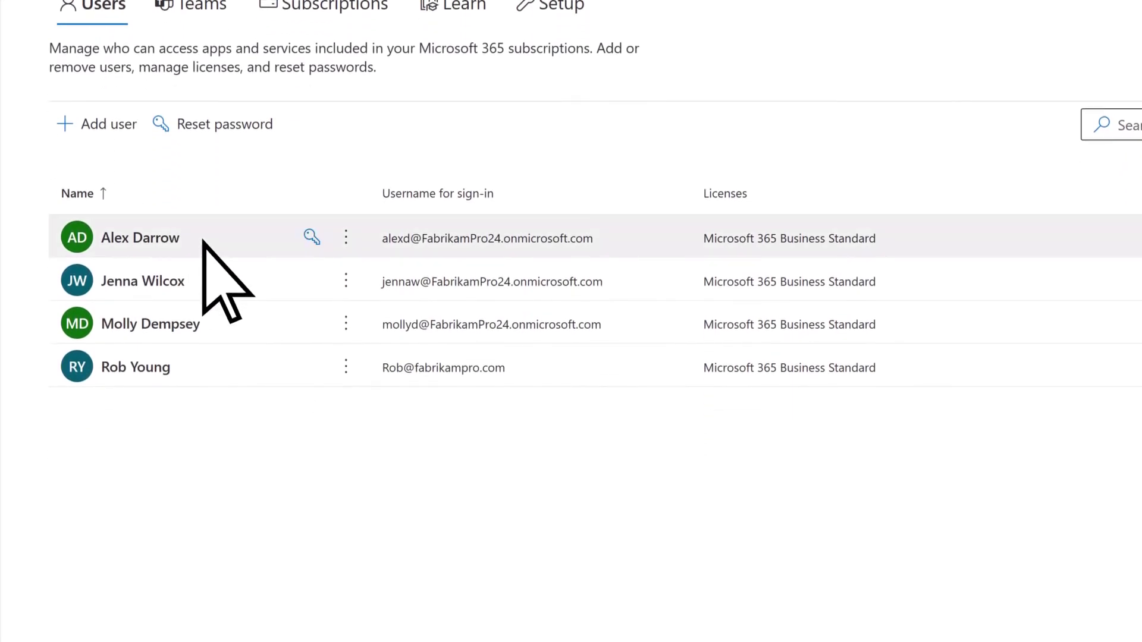
# - Change the first listed user's primary email and username domain to fabrikampro.com and save
pyautogui.click(203, 241)
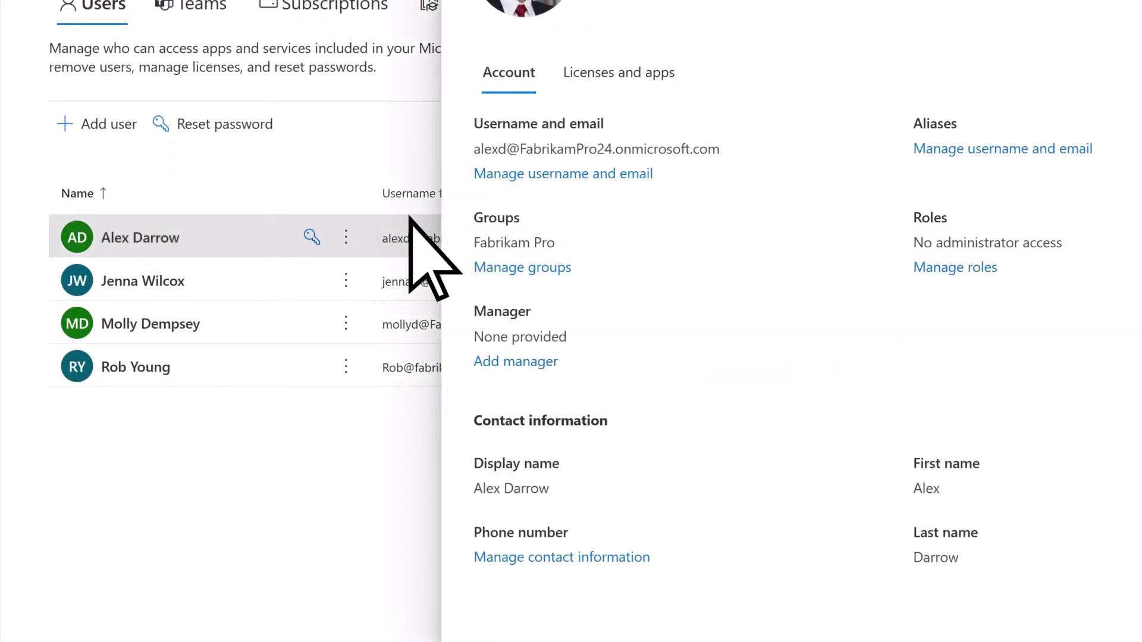
pyautogui.click(559, 176)
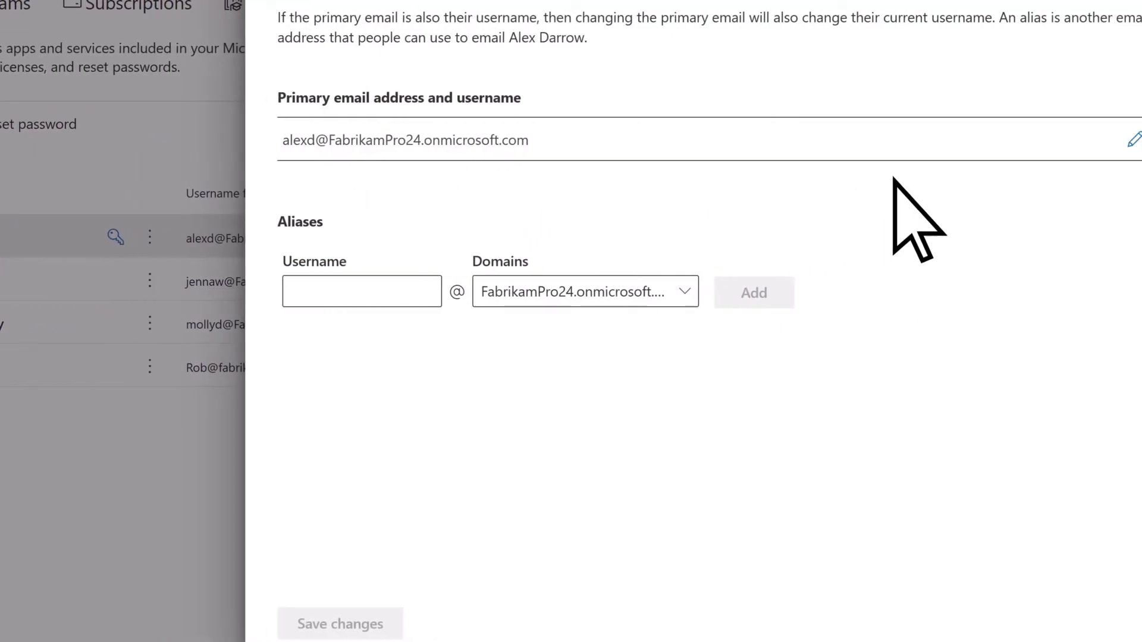
pyautogui.click(1134, 140)
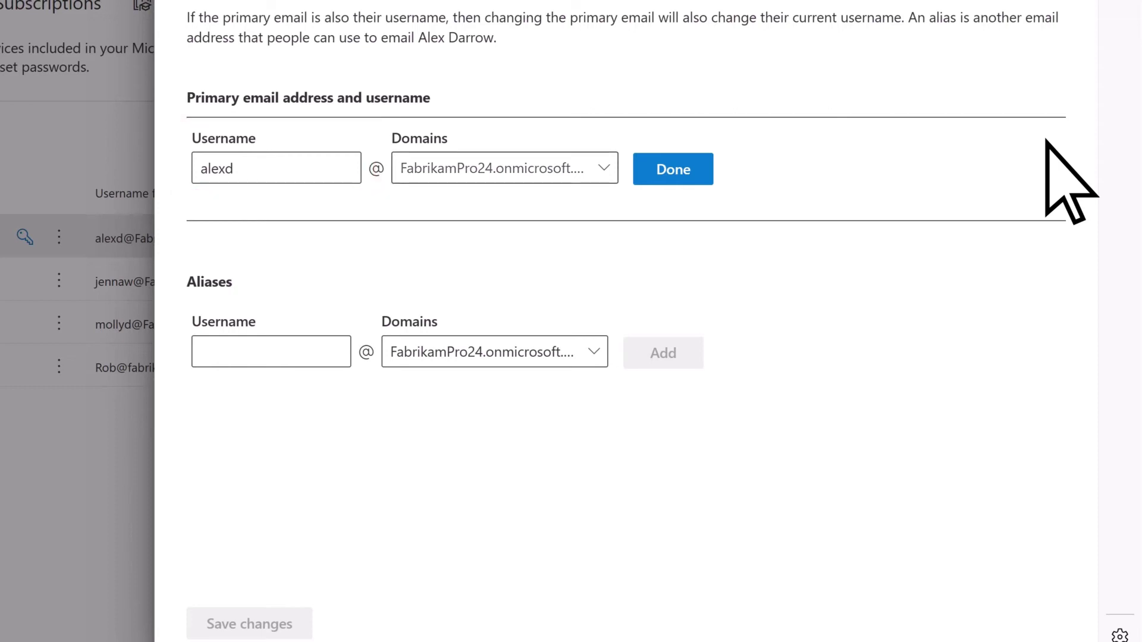
pyautogui.click(604, 168)
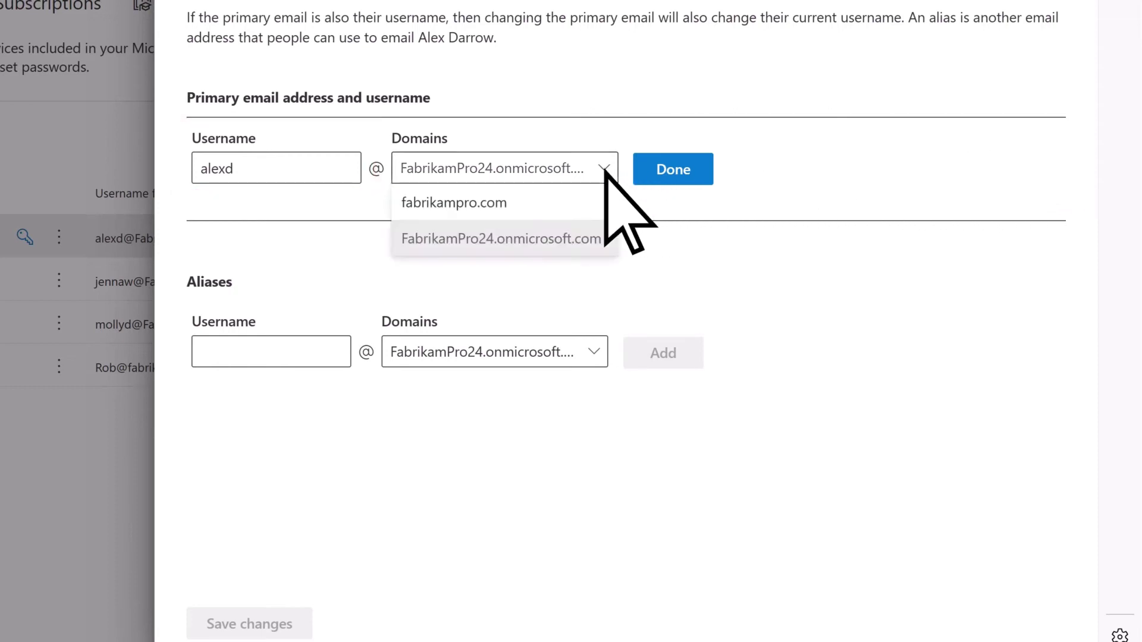
pyautogui.click(518, 203)
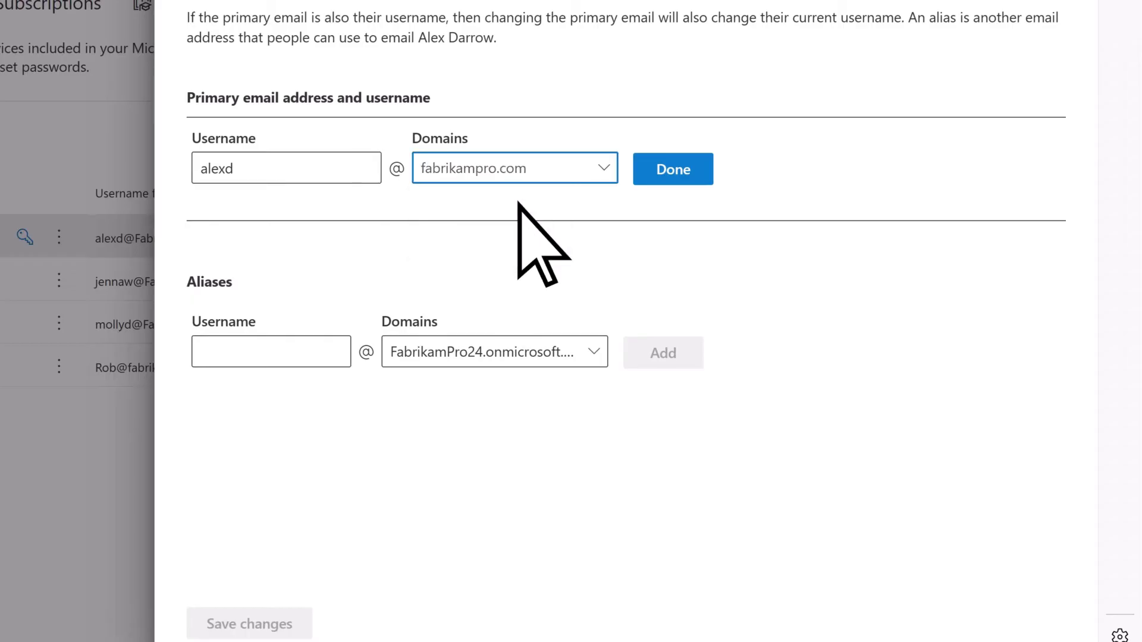
pyautogui.click(648, 172)
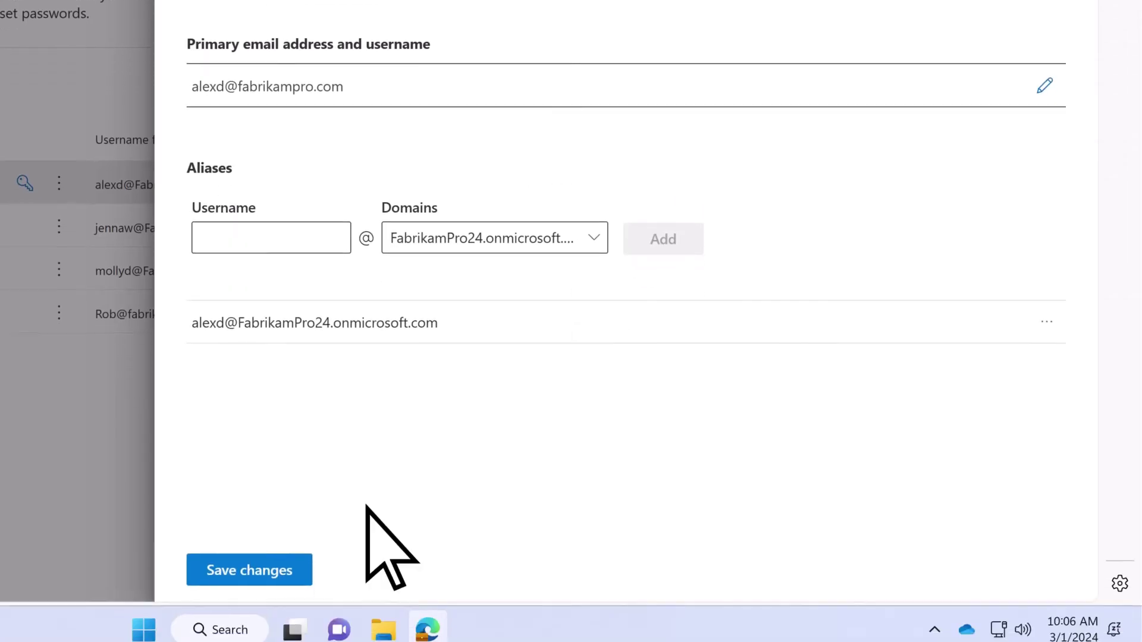
pyautogui.click(297, 561)
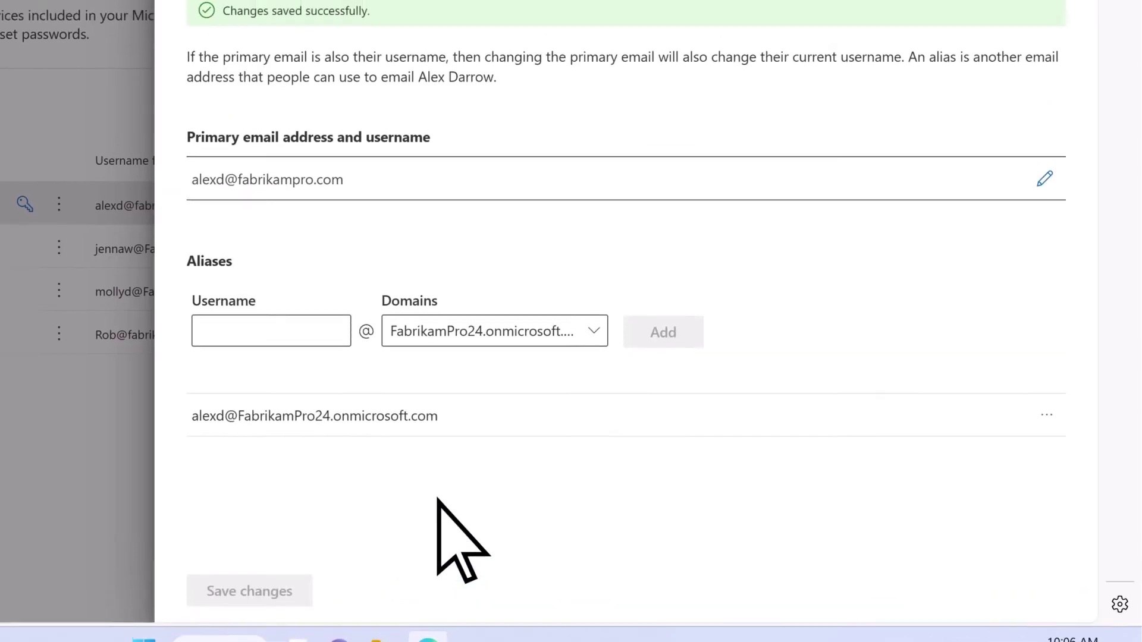
pyautogui.click(1074, 26)
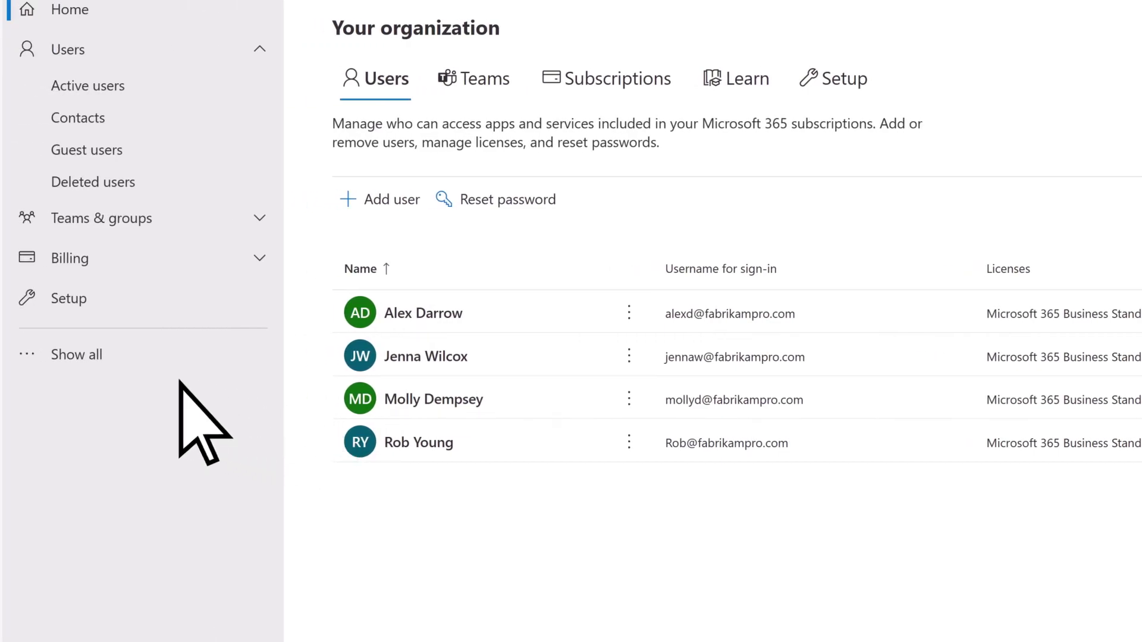
# - Open fabrikampro.com under Settings > Domains and continue its setup to completion
pyautogui.click(107, 354)
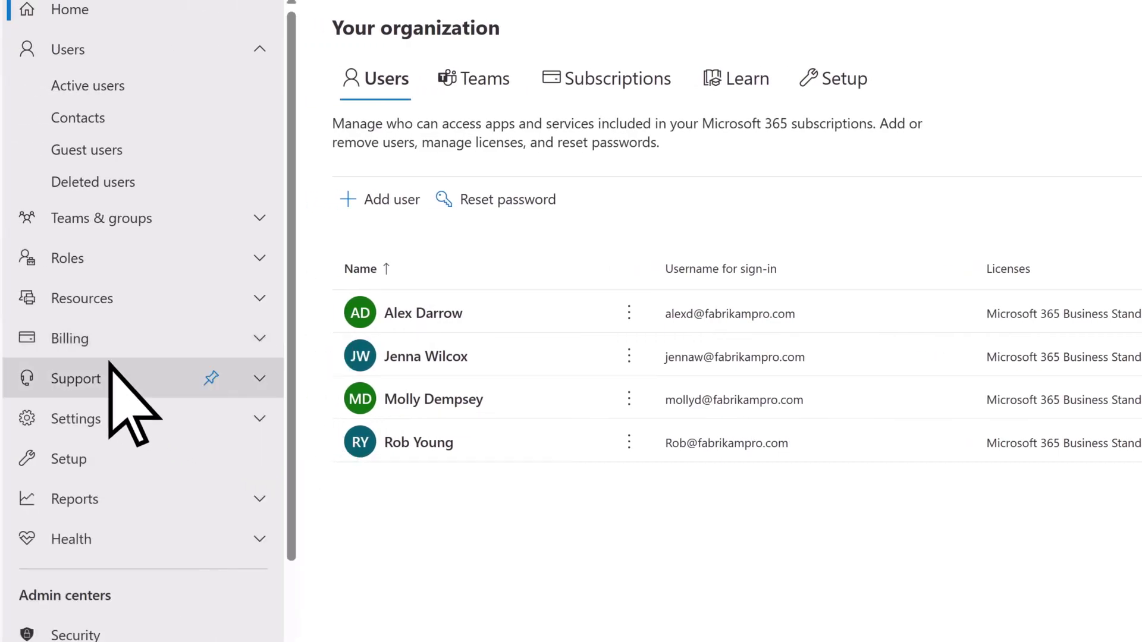
pyautogui.click(112, 420)
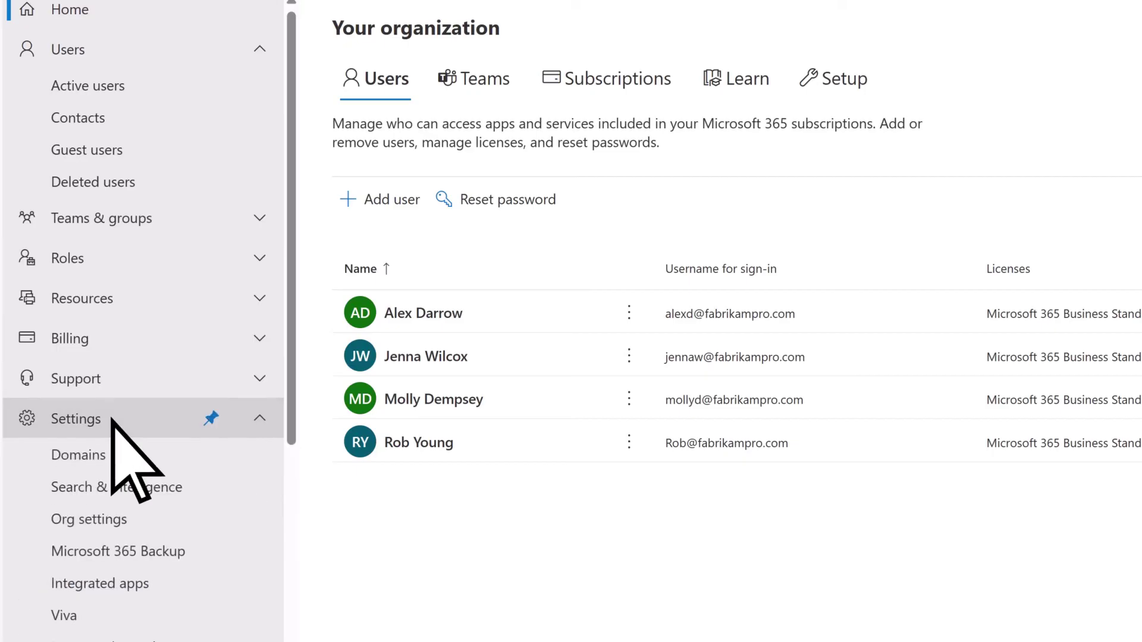
pyautogui.click(115, 457)
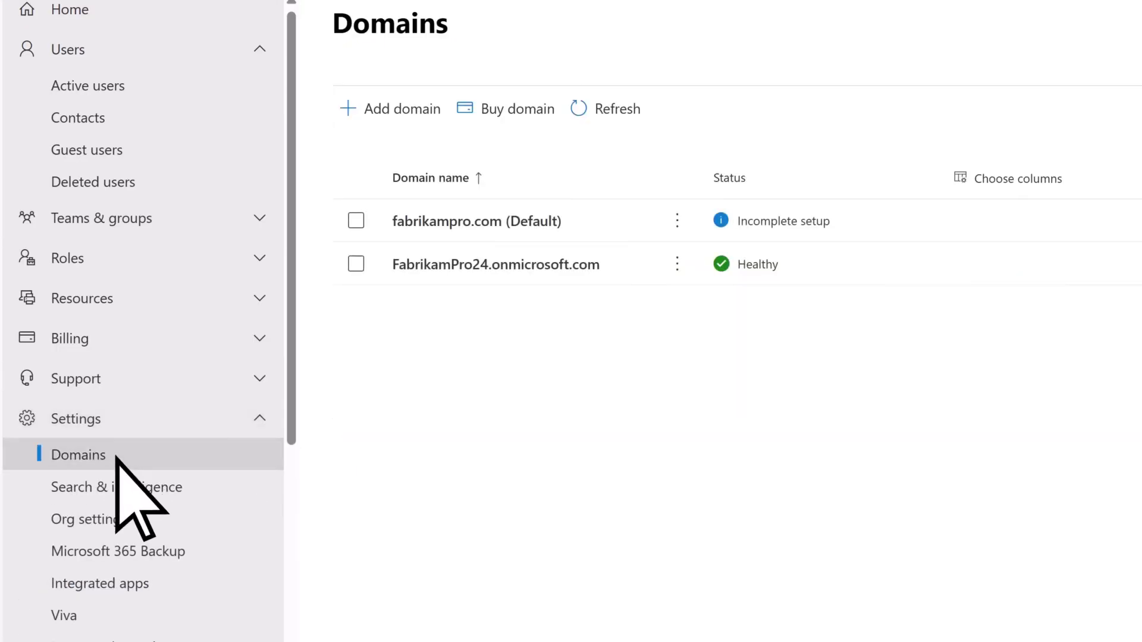
pyautogui.click(473, 225)
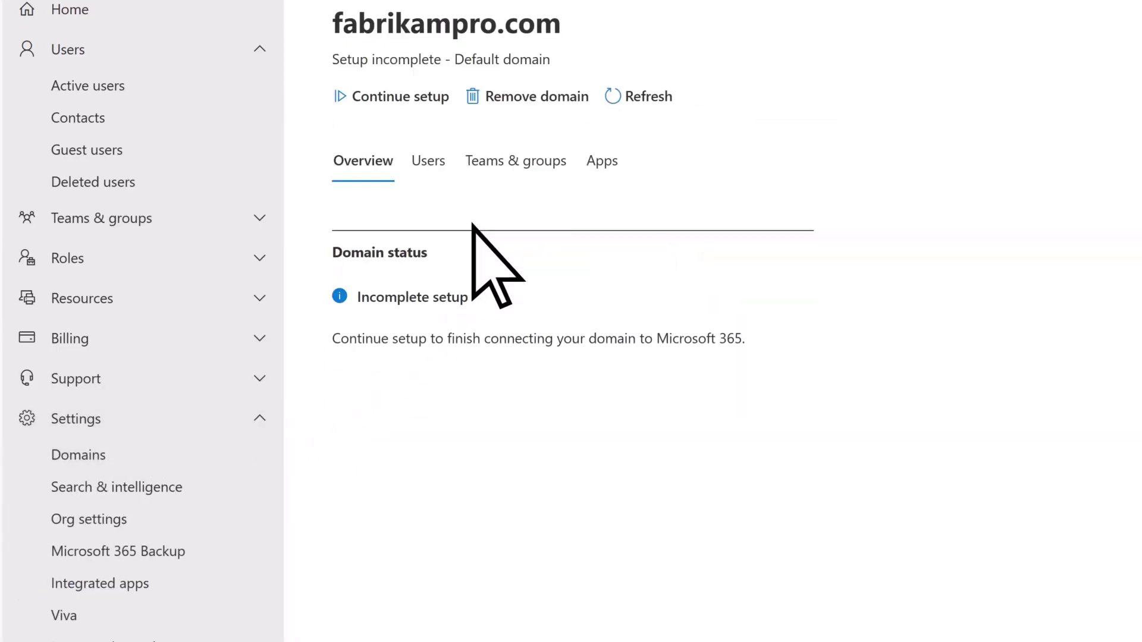
pyautogui.click(341, 97)
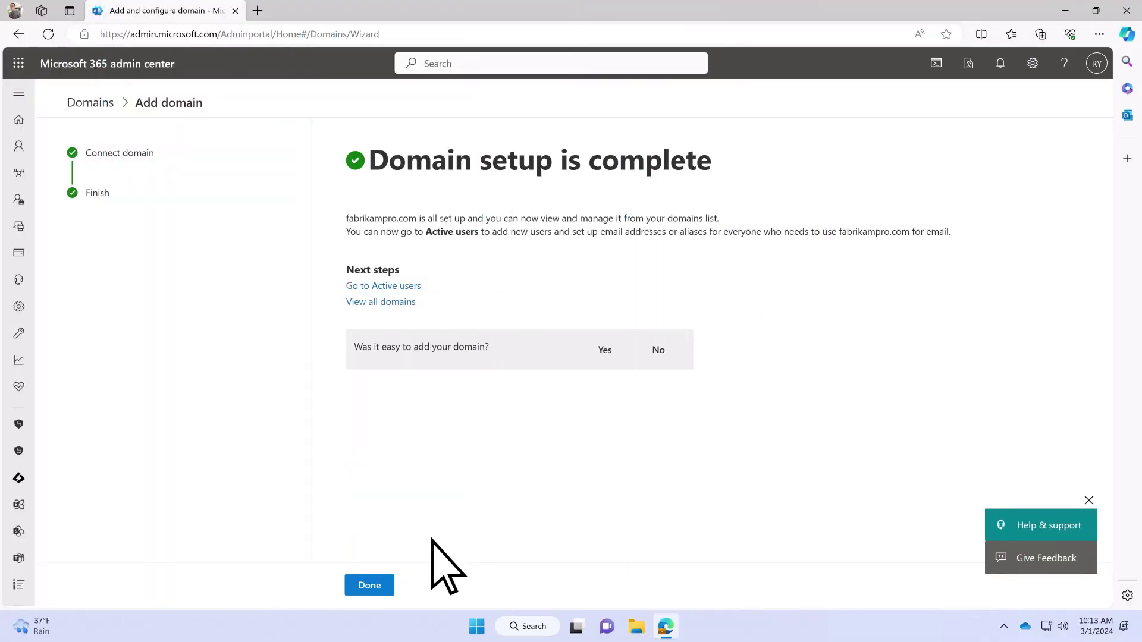
# - Finish the domain wizard, verify fabrikampro.com reads Healthy, and return to the Setup page
pyautogui.click(369, 586)
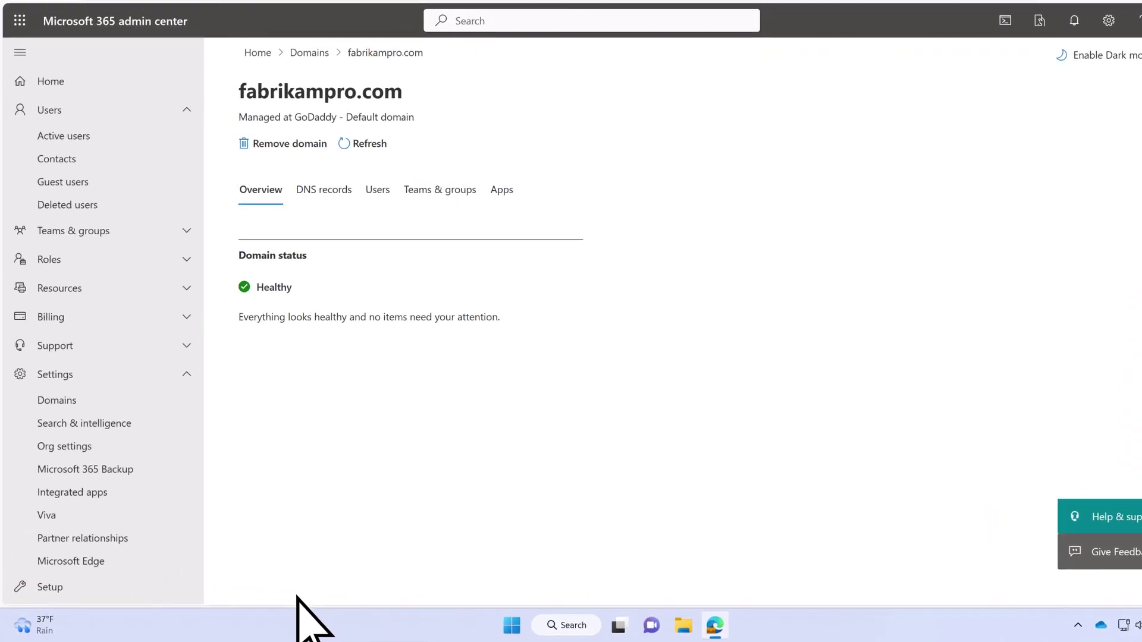
pyautogui.click(101, 568)
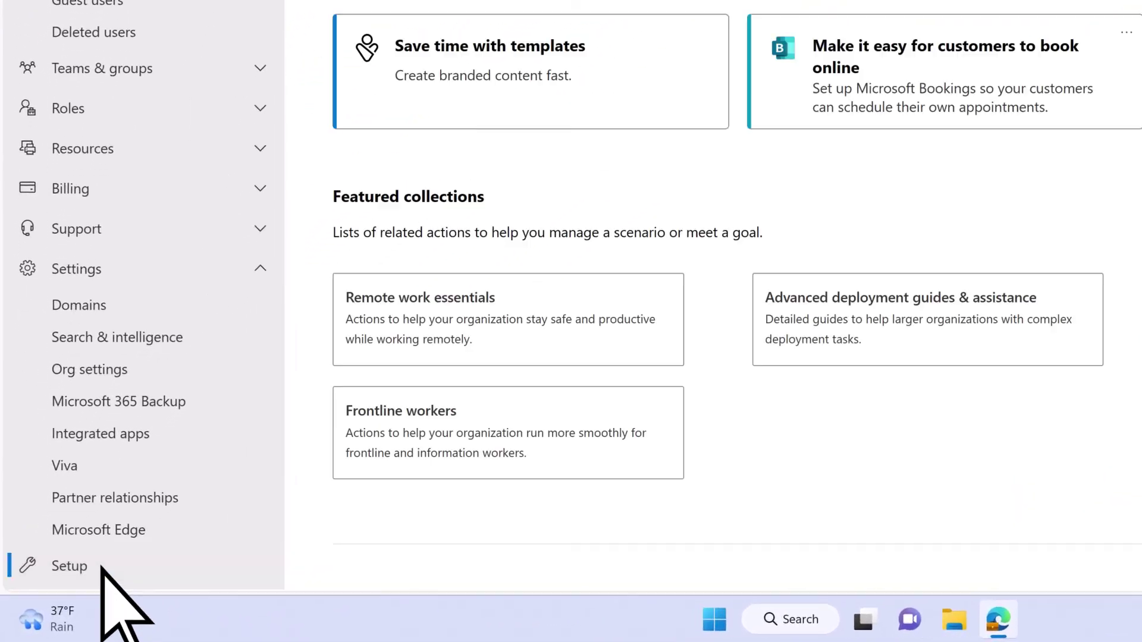
pyautogui.scroll(-4, 654, 339)
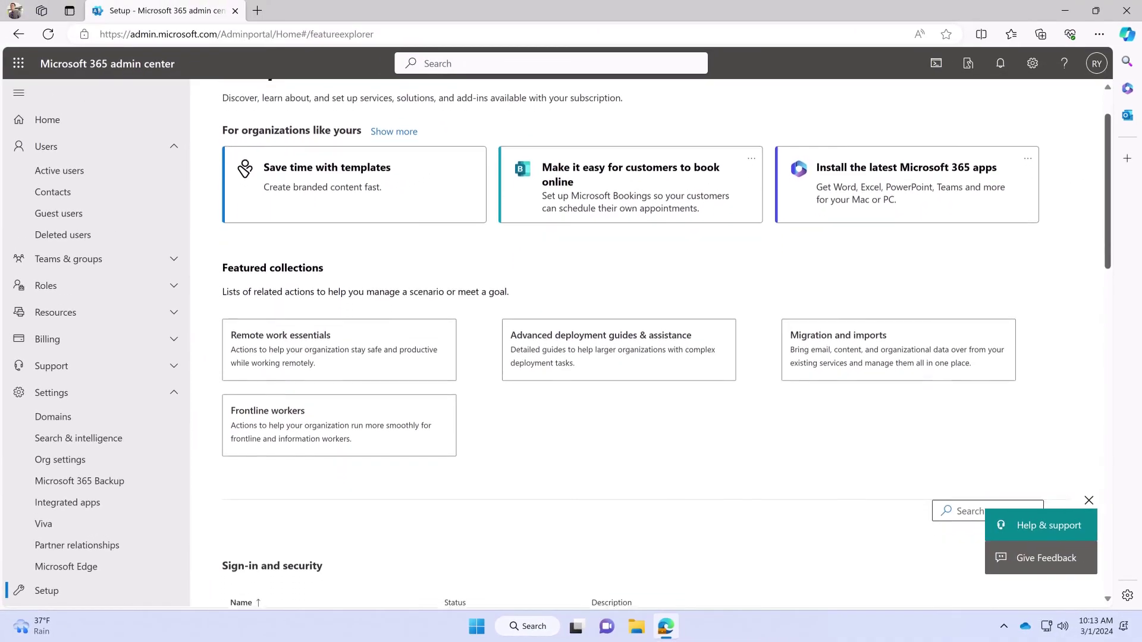